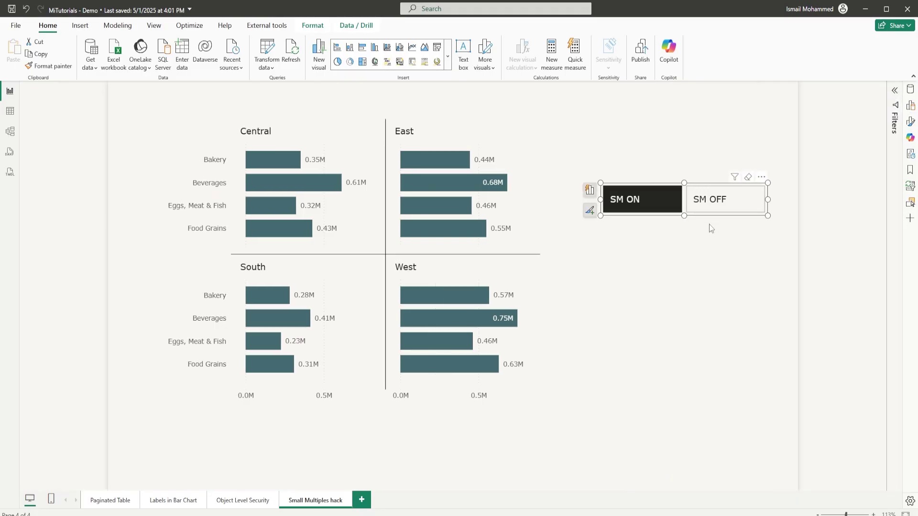
Step: Preview the SM OFF/SM ON toggle, then select the plain Sum of Sales by Category chart
{"action": "left_click", "coordinate": [701, 212]}
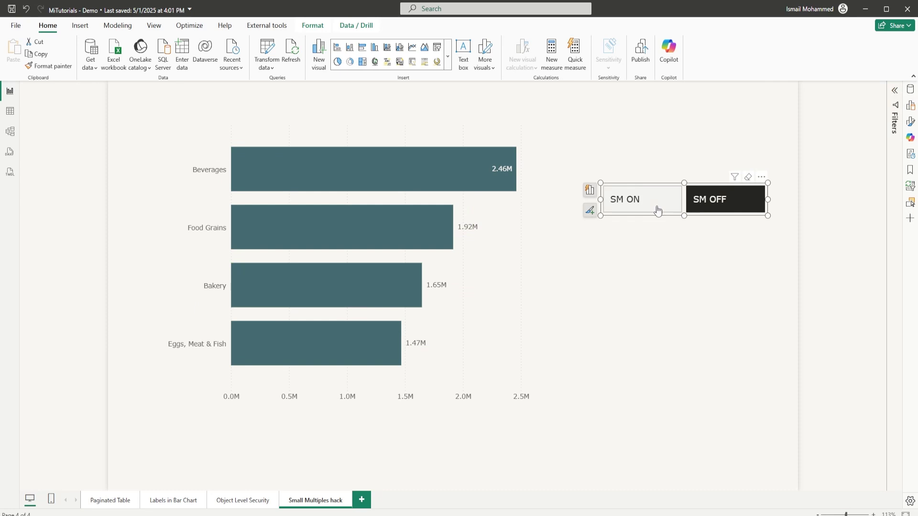
{"action": "left_click", "coordinate": [638, 208]}
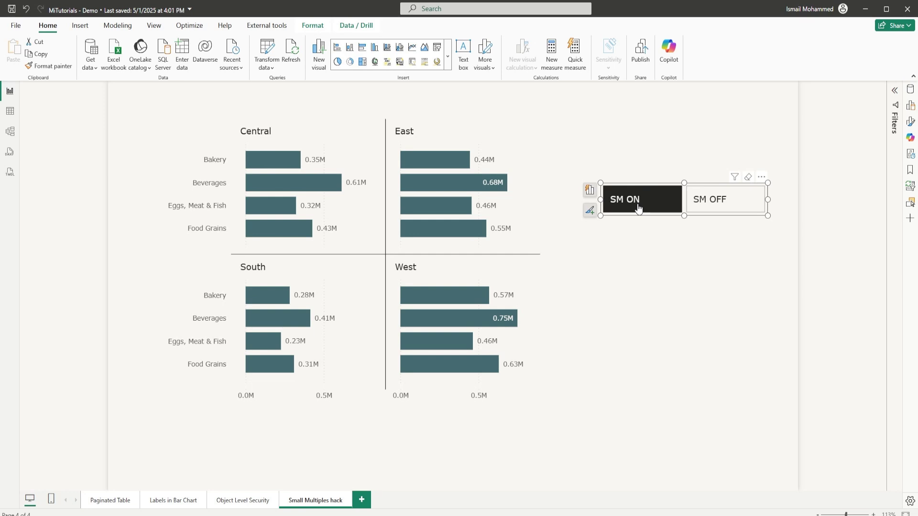
{"action": "left_click", "coordinate": [637, 201], "text": "ctrl"}
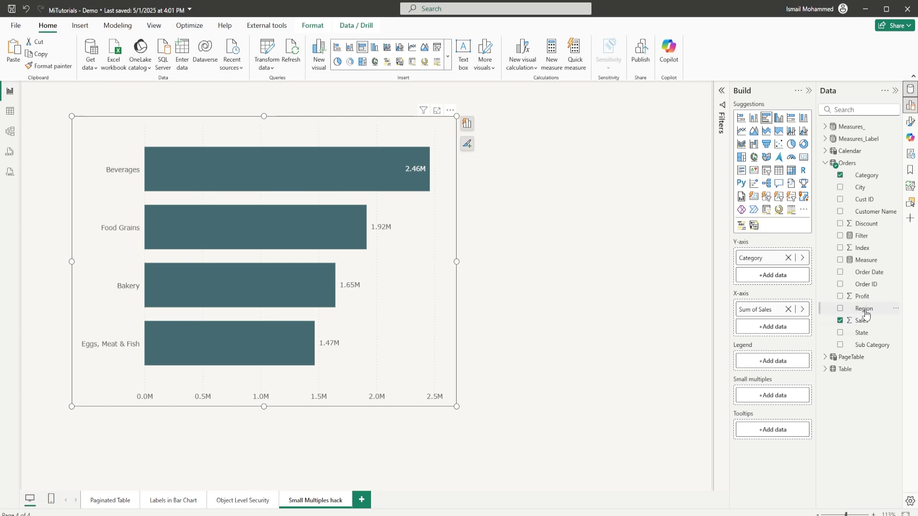
{"action": "left_click_drag", "start_coordinate": [864, 308], "coordinate": [778, 400]}
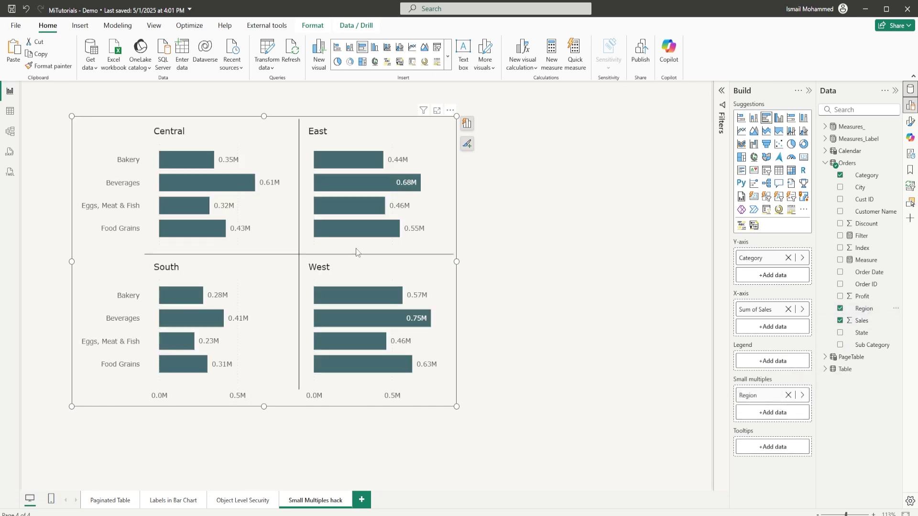
{"action": "left_click", "coordinate": [788, 395]}
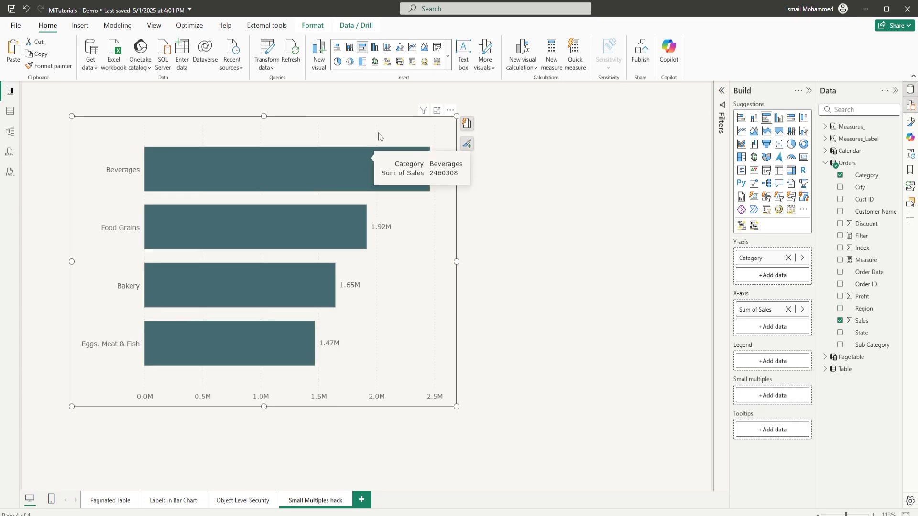
Step: Start a new Fields parameter and name it Small Multiples Region
{"action": "left_click", "coordinate": [118, 25]}
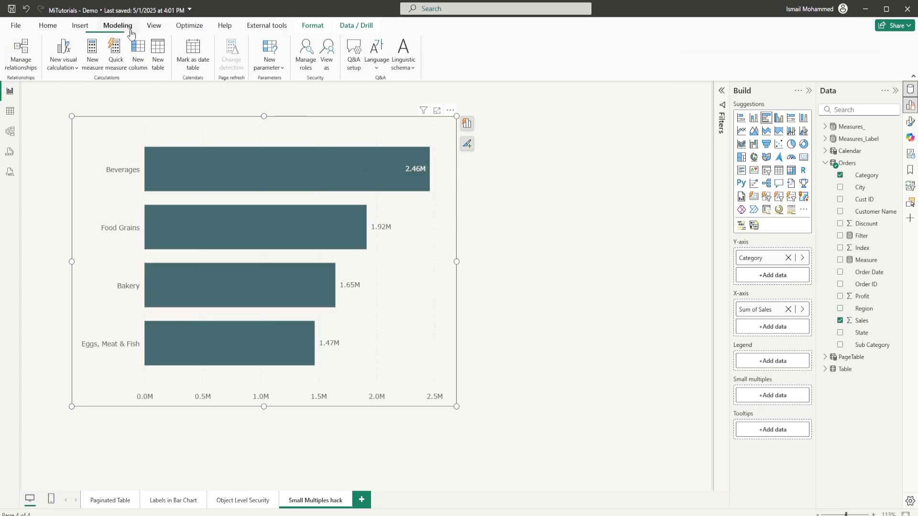
{"action": "left_click", "coordinate": [269, 66]}
{"action": "left_click", "coordinate": [268, 104]}
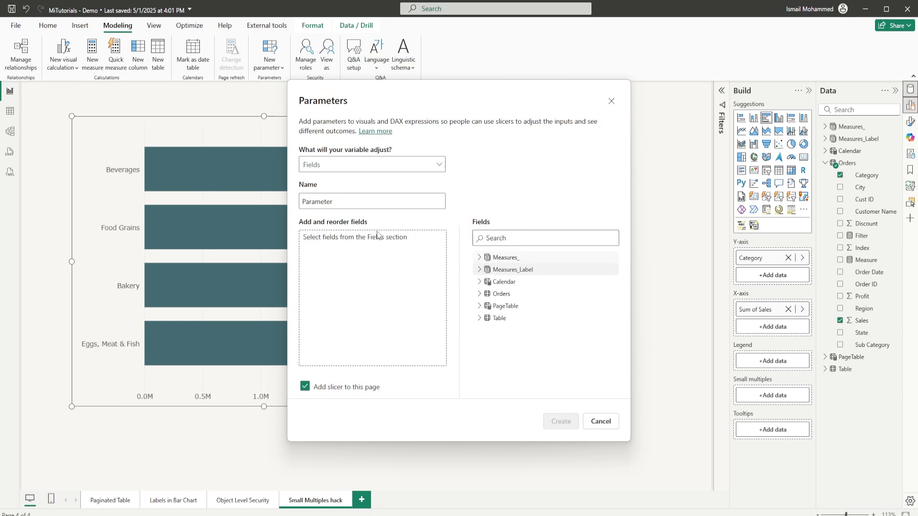
{"action": "left_click_drag", "start_coordinate": [333, 202], "coordinate": [281, 203]}
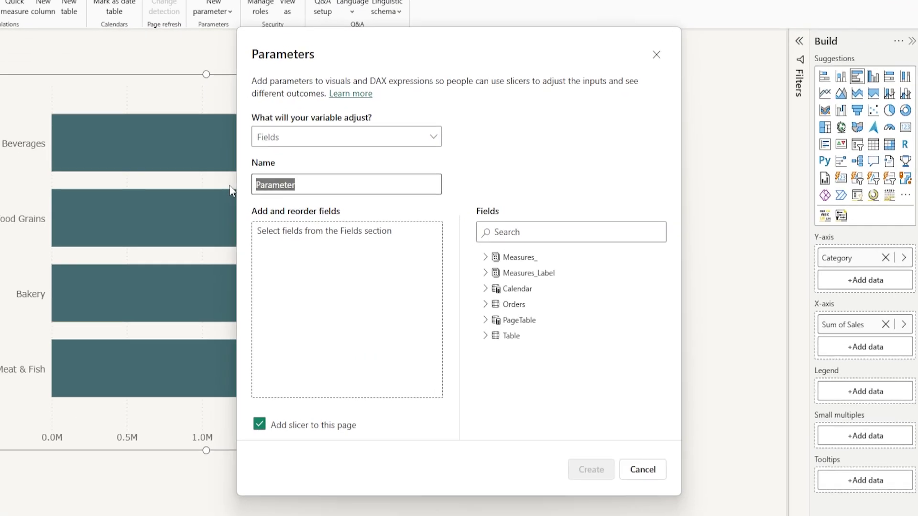
{"action": "type", "text": "Small Mult"}
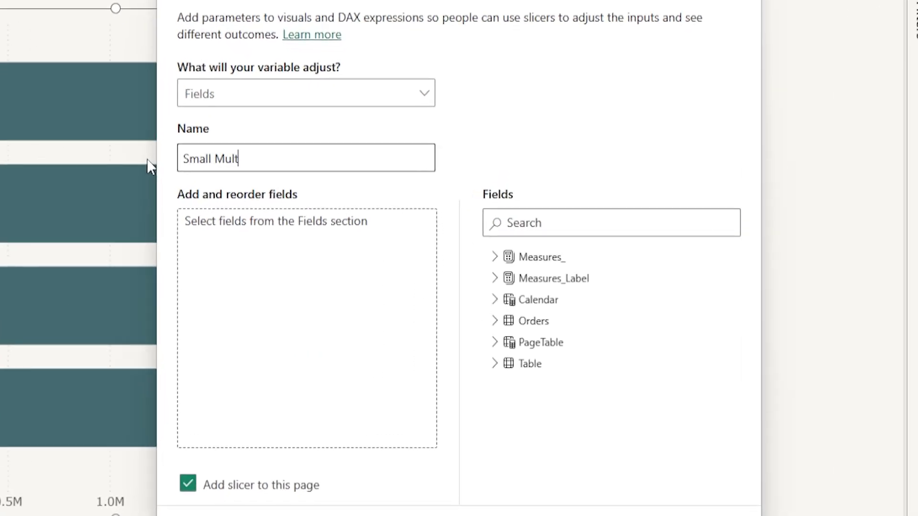
{"action": "type", "text": "iples Region"}
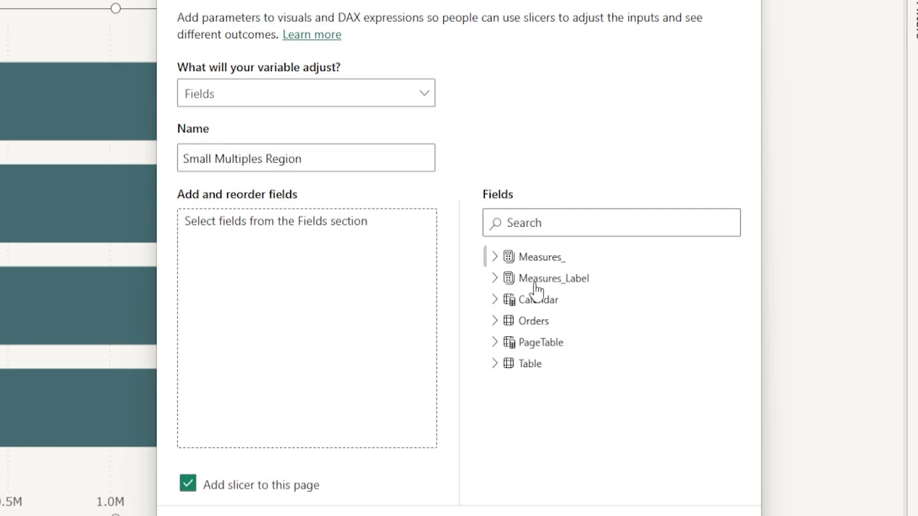
Step: Add Orders Region and Order ID to the parameter and create it with its slicer
{"action": "left_click", "coordinate": [494, 320]}
{"action": "scroll", "coordinate": [578, 358], "scroll_direction": "down", "scroll_amount": 3}
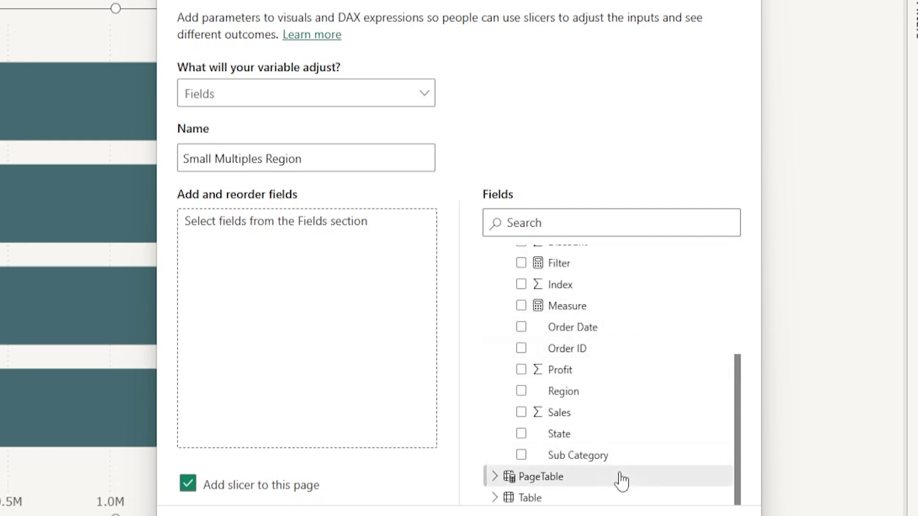
{"action": "left_click_drag", "start_coordinate": [562, 394], "coordinate": [292, 273]}
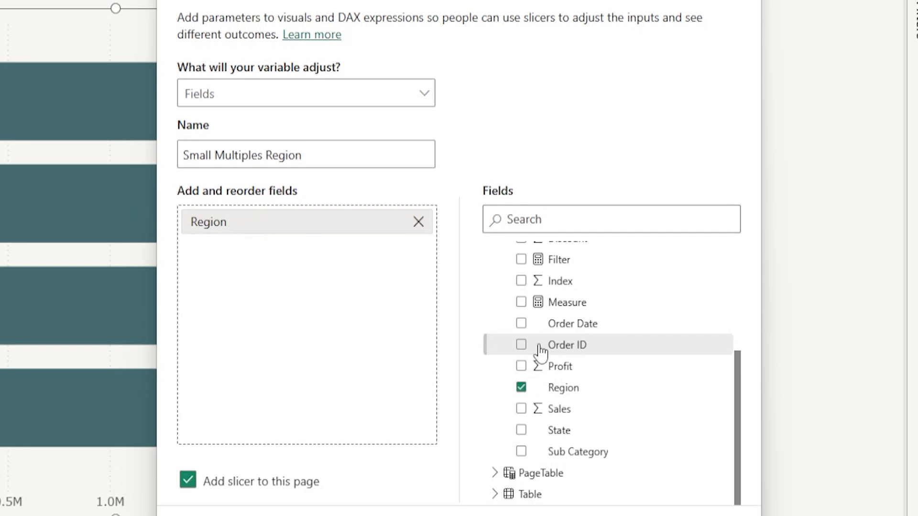
{"action": "left_click_drag", "start_coordinate": [553, 347], "coordinate": [272, 288]}
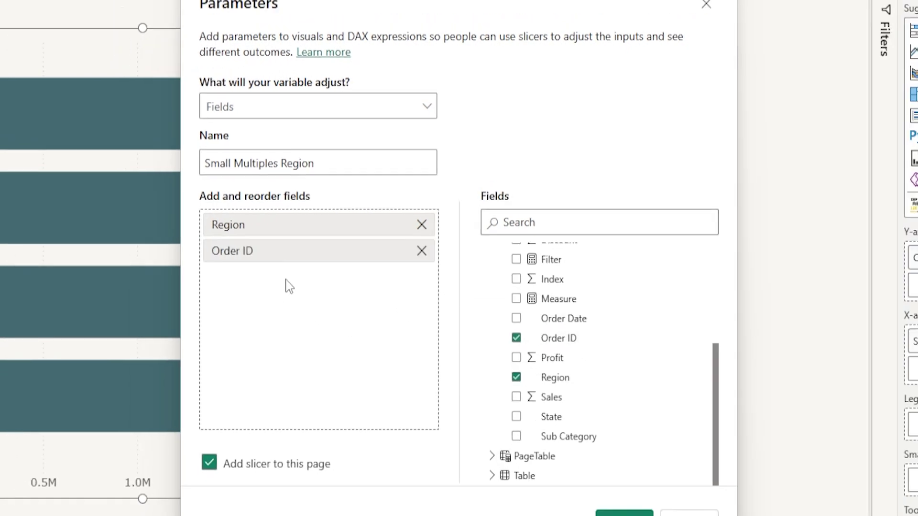
{"action": "left_click", "coordinate": [589, 473]}
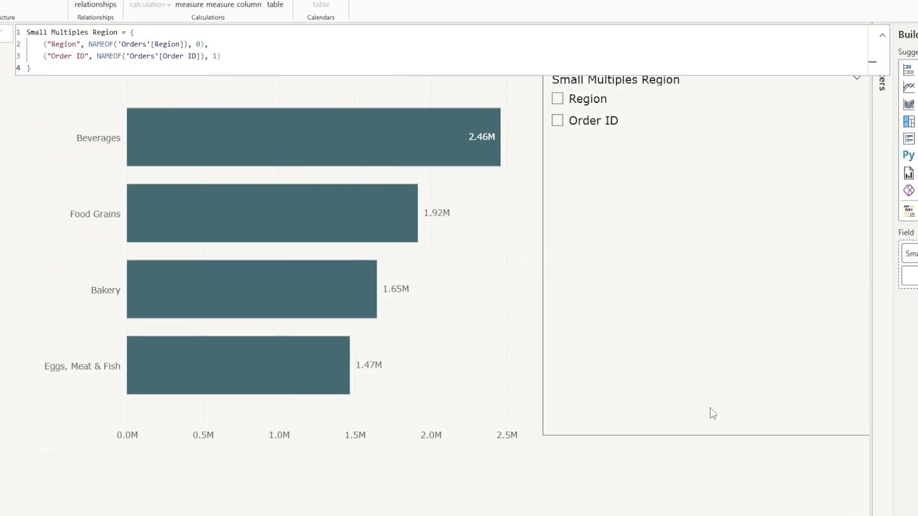
Step: Shrink the Small Multiples Region slicer, test Region and Order ID, and place it beside the chart
{"action": "mouse_move", "coordinate": [663, 454]}
{"action": "left_mouse_down"}
{"action": "mouse_move", "coordinate": [696, 169]}
{"action": "mouse_move", "coordinate": [711, 282]}
{"action": "left_mouse_up"}
{"action": "left_click", "coordinate": [577, 257]}
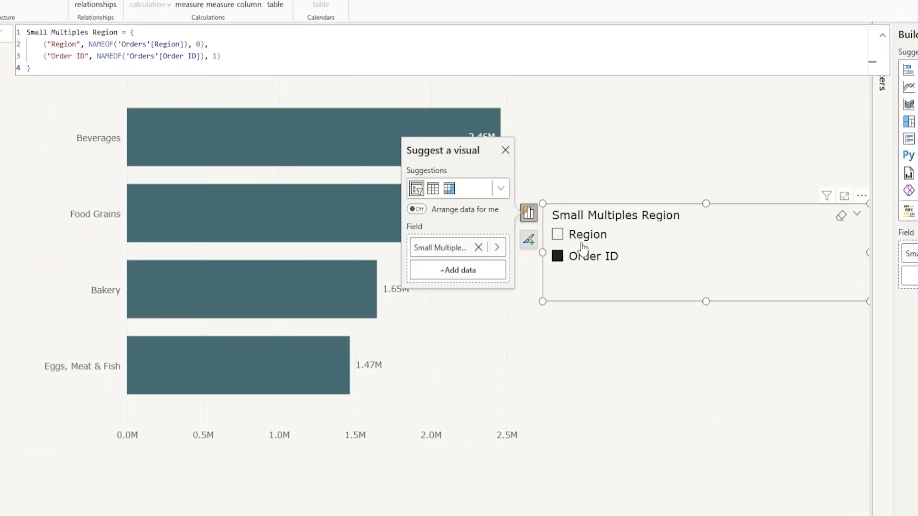
{"action": "left_click", "coordinate": [579, 234]}
{"action": "left_click", "coordinate": [583, 256]}
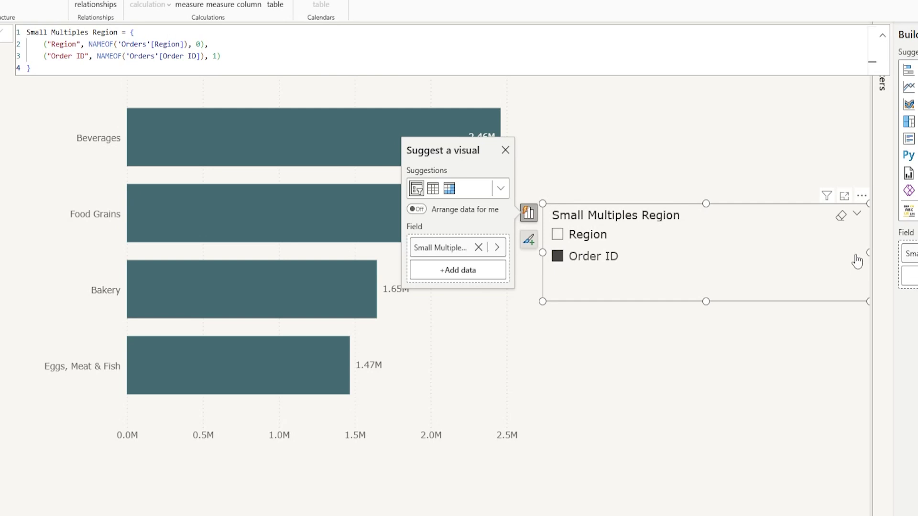
{"action": "mouse_move", "coordinate": [866, 254]}
{"action": "left_mouse_down"}
{"action": "mouse_move", "coordinate": [709, 254]}
{"action": "mouse_move", "coordinate": [750, 216]}
{"action": "left_mouse_up"}
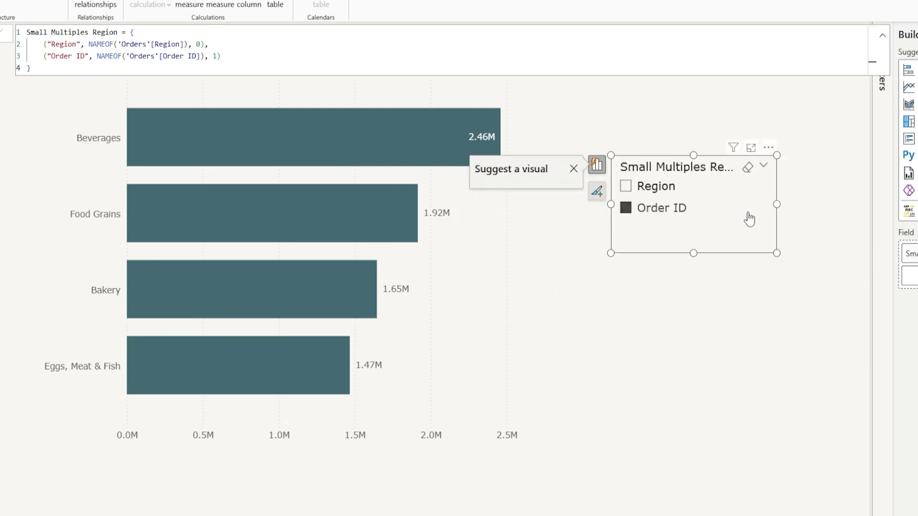
Step: In the parameter's DAX formula, rename the line-2 Region label to SM Region
{"action": "left_click", "coordinate": [274, 67]}
{"action": "scroll", "coordinate": [274, 67], "scroll_direction": "up", "scroll_amount": 1, "text": "ctrl"}
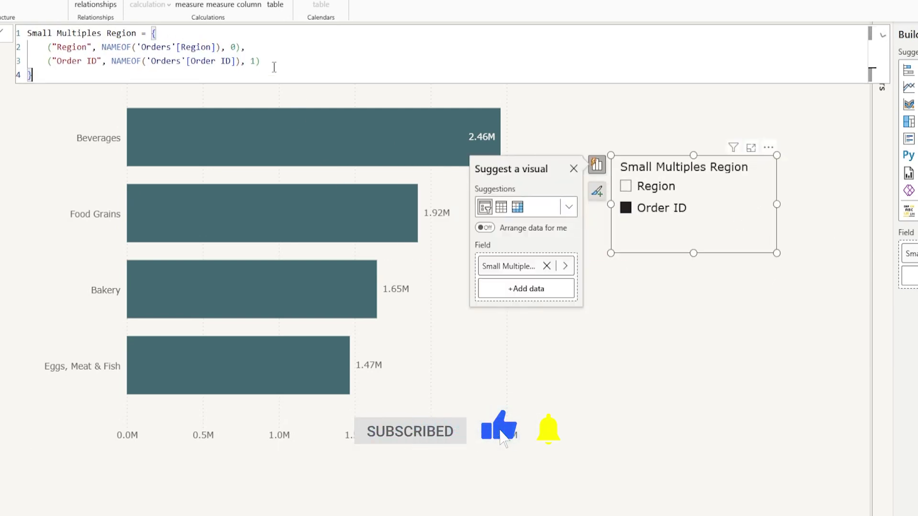
{"action": "scroll", "coordinate": [274, 66], "scroll_direction": "up", "scroll_amount": 1, "text": "ctrl"}
{"action": "scroll", "coordinate": [313, 83], "scroll_direction": "up", "scroll_amount": 1, "text": "ctrl"}
{"action": "scroll", "coordinate": [313, 83], "scroll_direction": "up", "scroll_amount": 1, "text": "ctrl"}
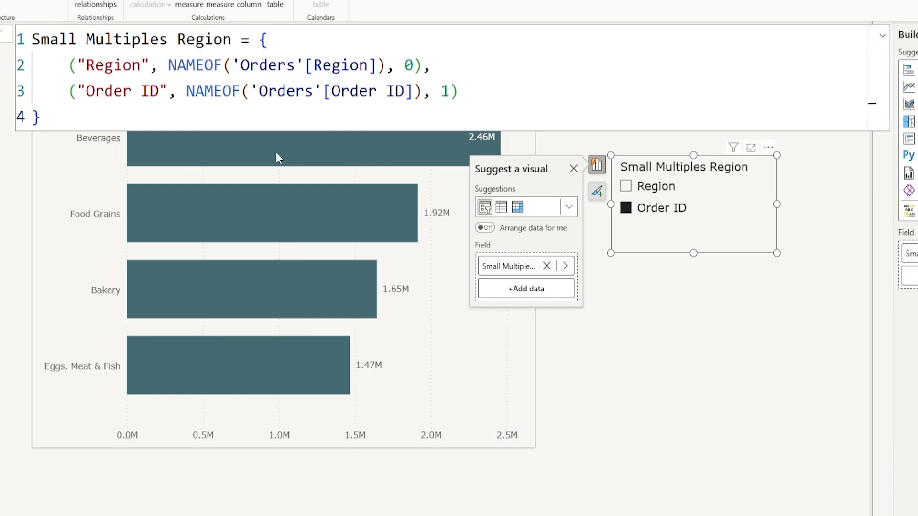
{"action": "left_click", "coordinate": [488, 92]}
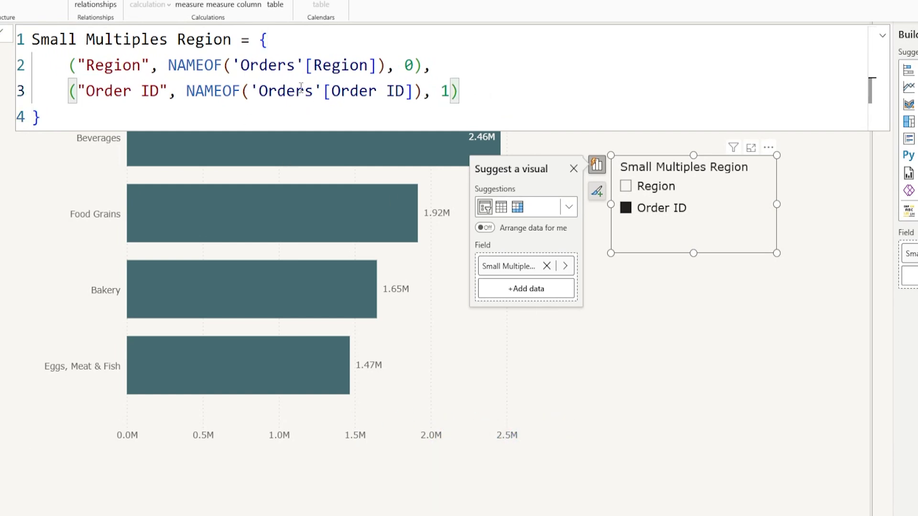
{"action": "left_click", "coordinate": [115, 69]}
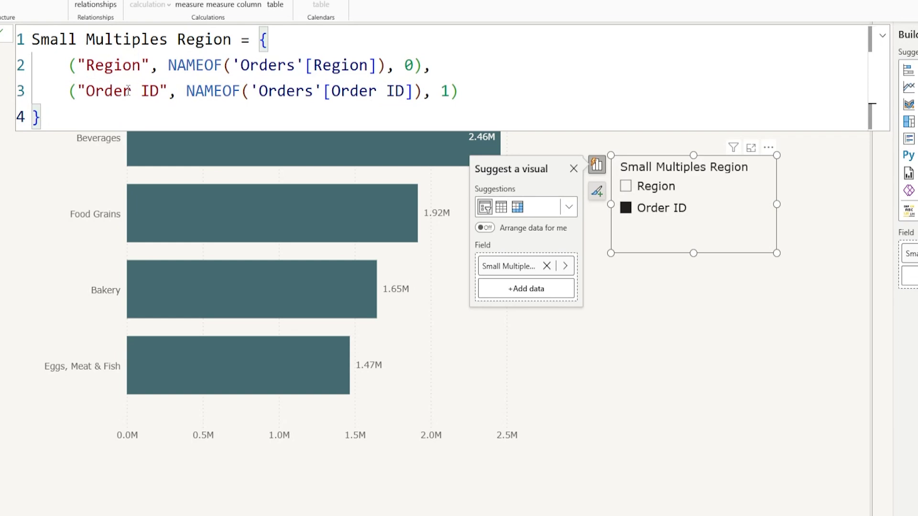
{"action": "double_click", "coordinate": [116, 68]}
{"action": "type", "text": "S"}
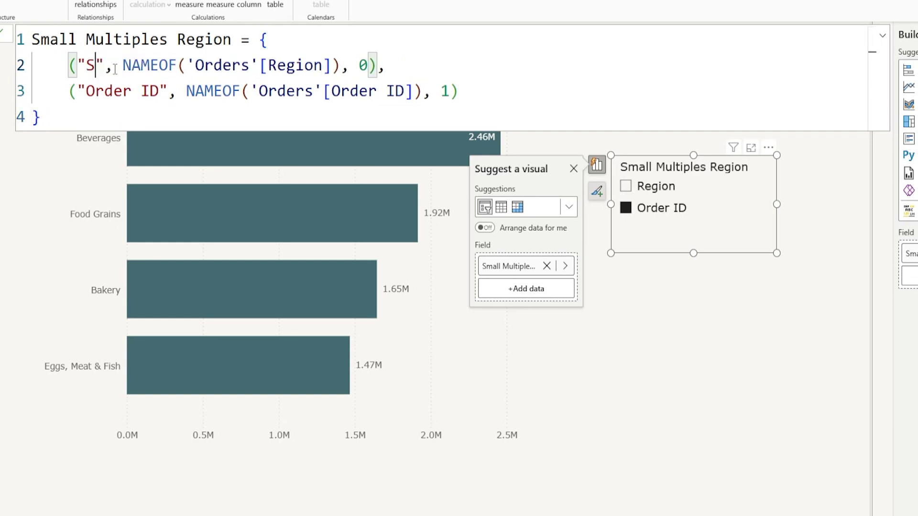
{"action": "type", "text": "M R"}
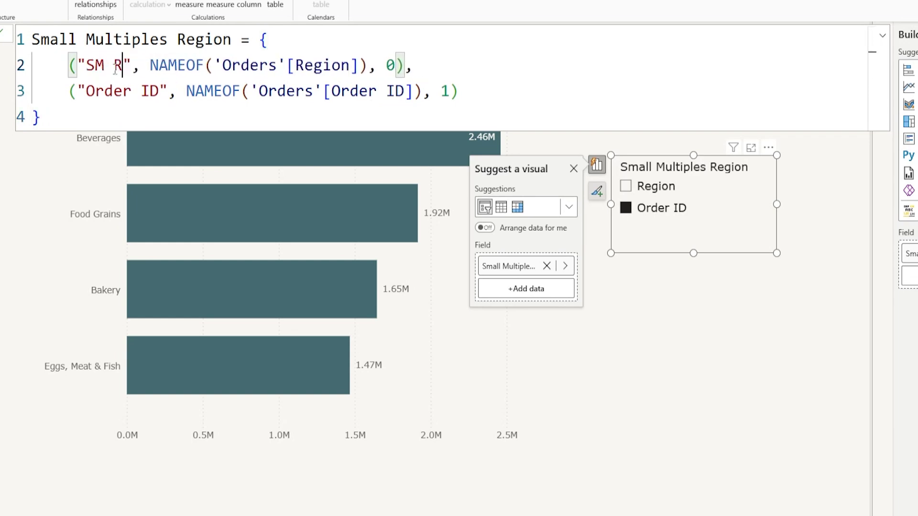
{"action": "type", "text": "egion"}
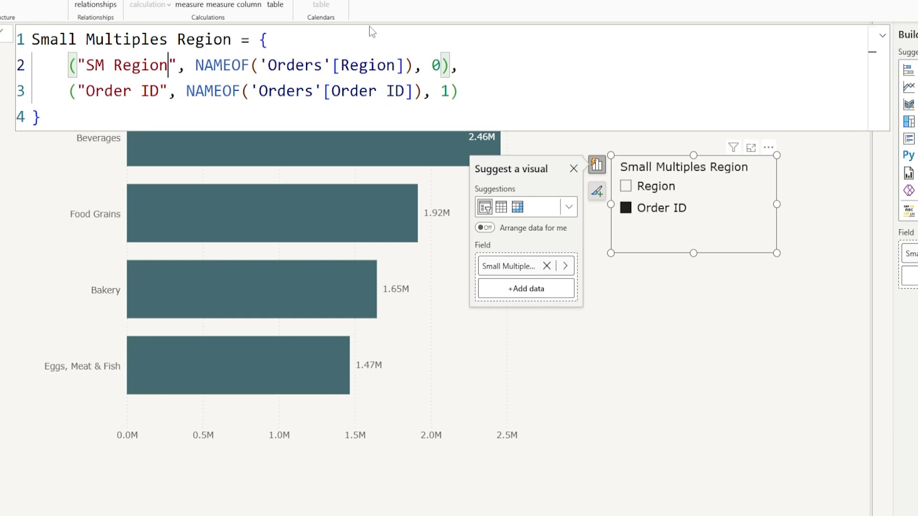
Step: Relabel Order ID as SM OFF, replace its field reference with TRUE(), and commit
{"action": "left_click_drag", "start_coordinate": [196, 66], "coordinate": [407, 70]}
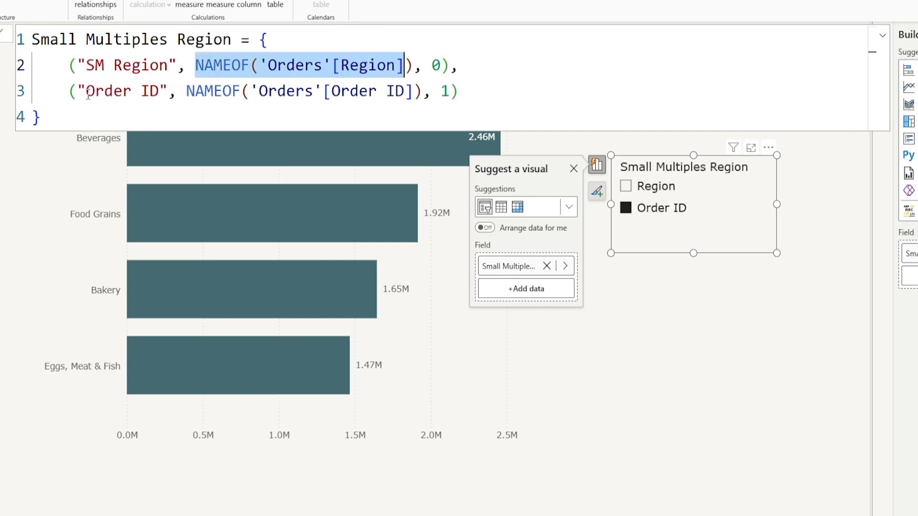
{"action": "left_click_drag", "start_coordinate": [86, 91], "coordinate": [159, 96]}
{"action": "type", "text": "SM "}
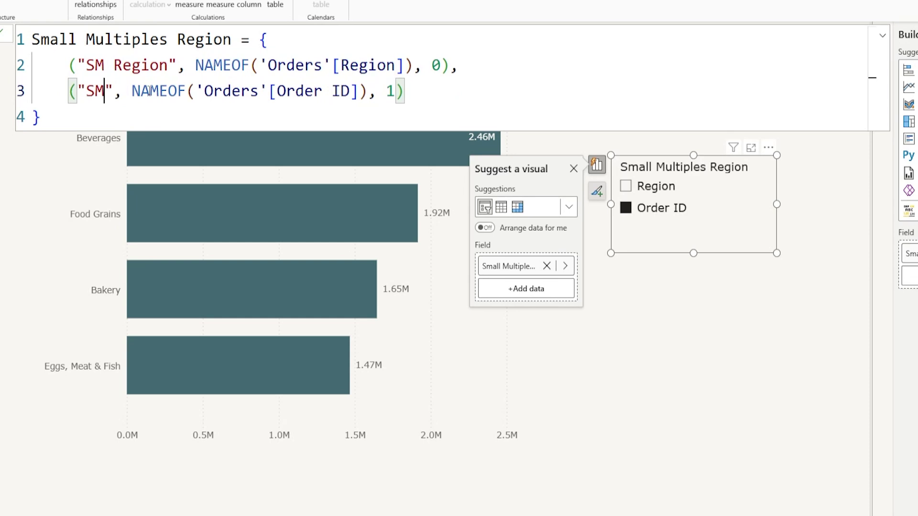
{"action": "type", "text": "OFF"}
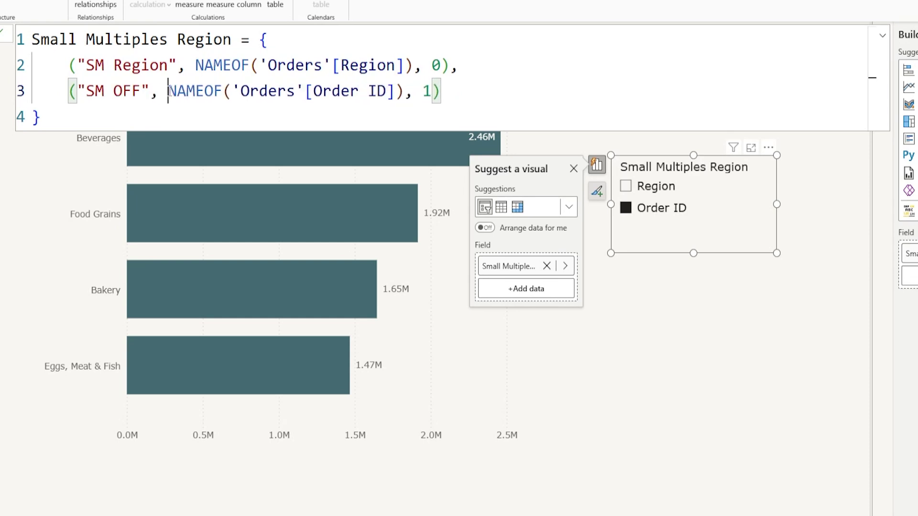
{"action": "left_click_drag", "start_coordinate": [168, 92], "coordinate": [404, 91]}
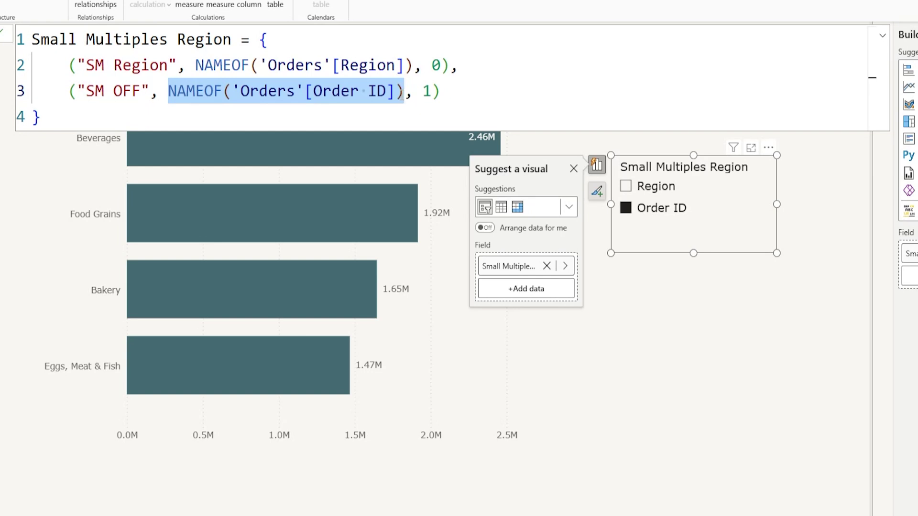
{"action": "type", "text": "True"}
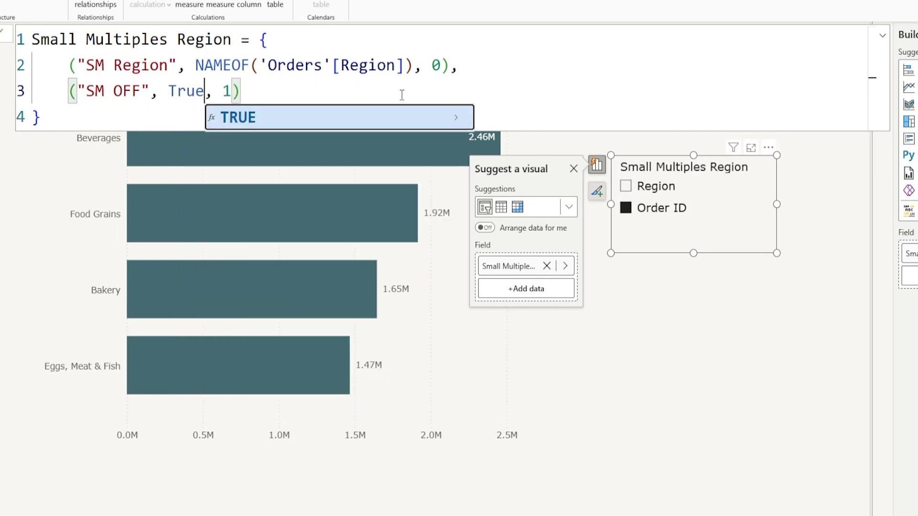
{"action": "key", "text": "Tab"}
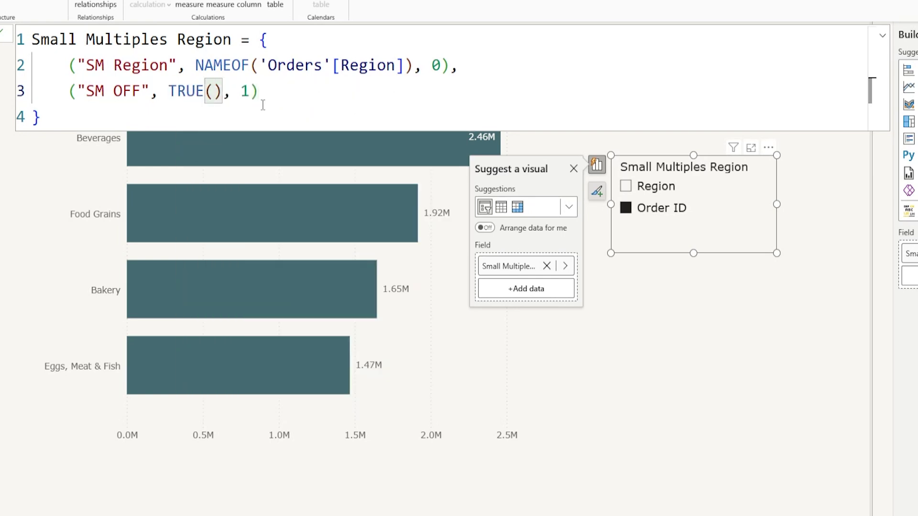
{"action": "left_click", "coordinate": [286, 94]}
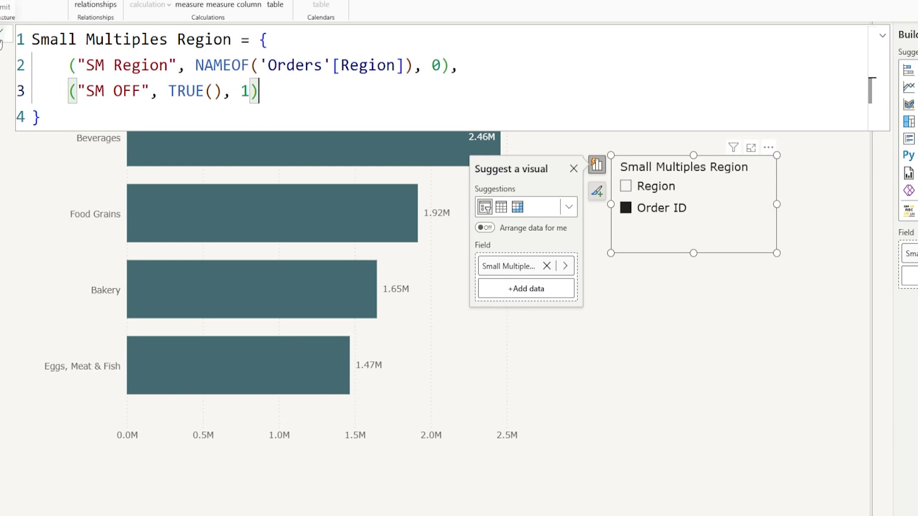
{"action": "left_click", "coordinate": [5, 44]}
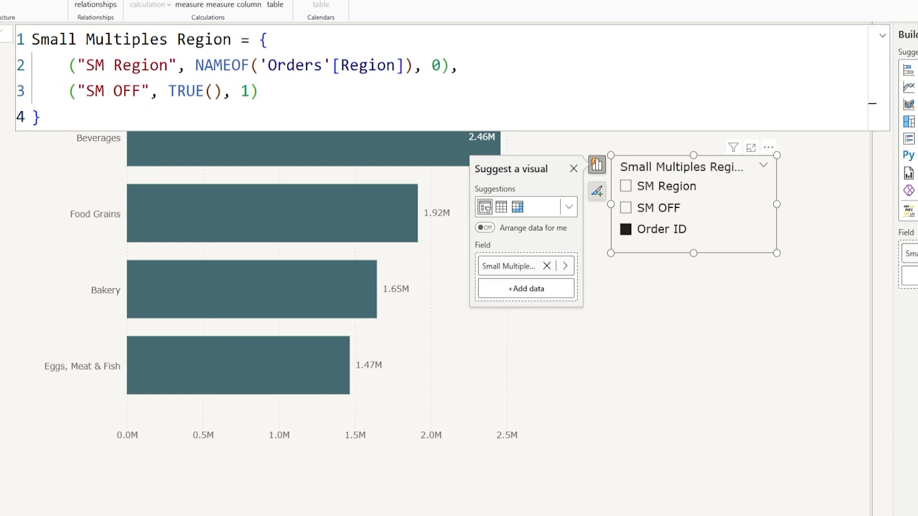
Step: Change the first option's label from SM Region to SM ON in the formula
{"action": "left_click", "coordinate": [373, 83]}
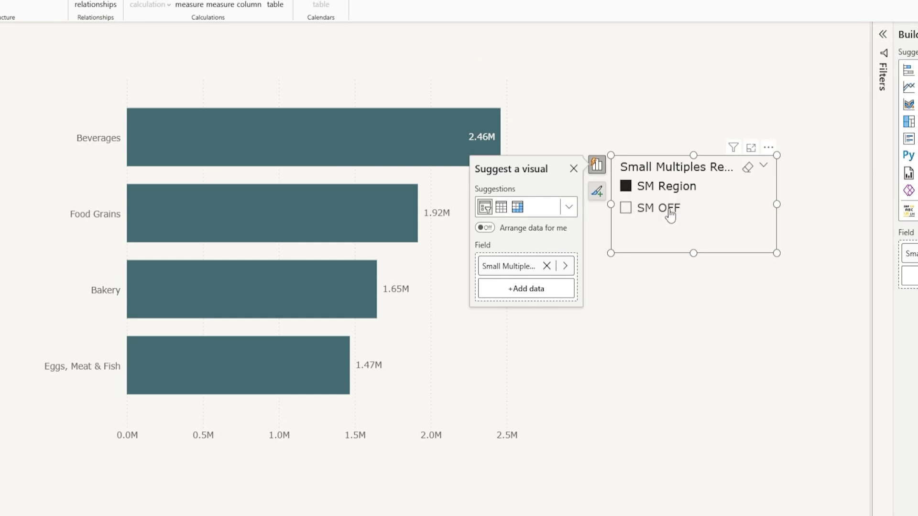
{"action": "left_click", "coordinate": [669, 210]}
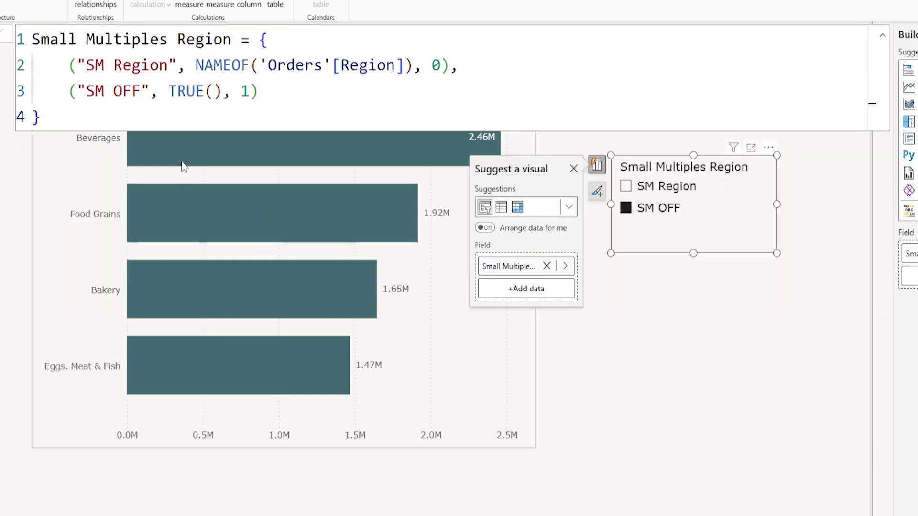
{"action": "double_click", "coordinate": [153, 67]}
{"action": "type", "text": "O"}
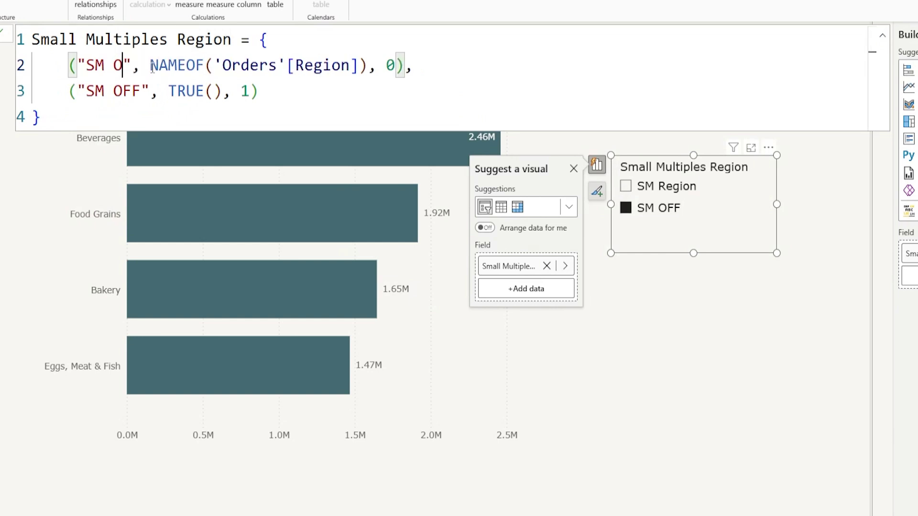
{"action": "type", "text": "N"}
{"action": "key", "text": "Return"}
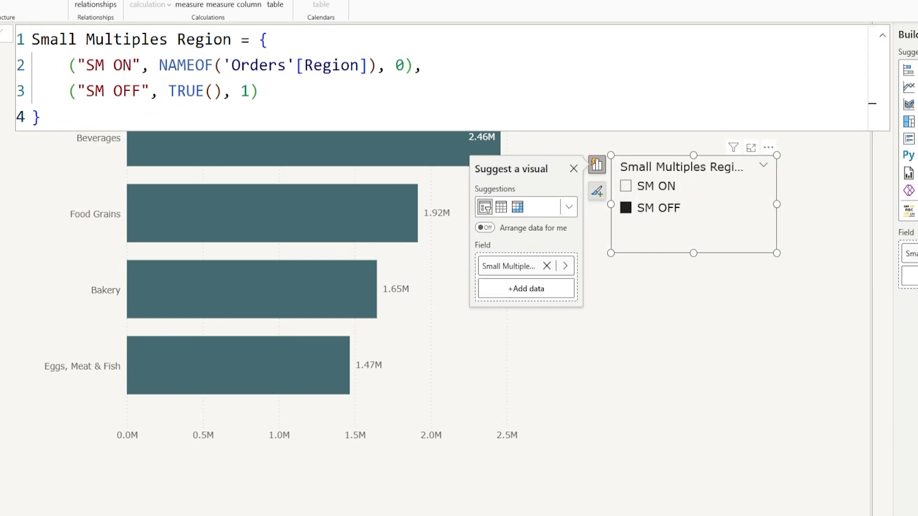
Step: Toggle the slicer between SM ON and SM OFF several times, ending on SM OFF
{"action": "left_click", "coordinate": [648, 187]}
{"action": "left_click", "coordinate": [654, 209]}
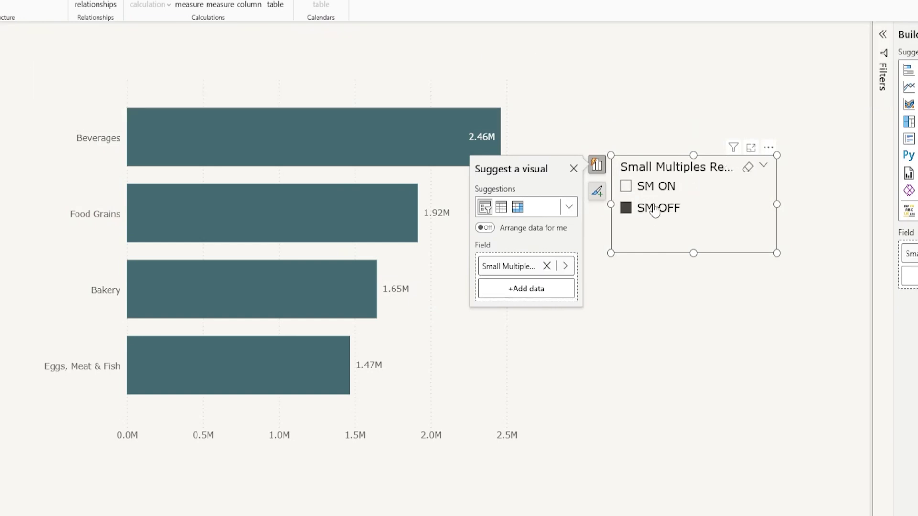
{"action": "left_click", "coordinate": [648, 188]}
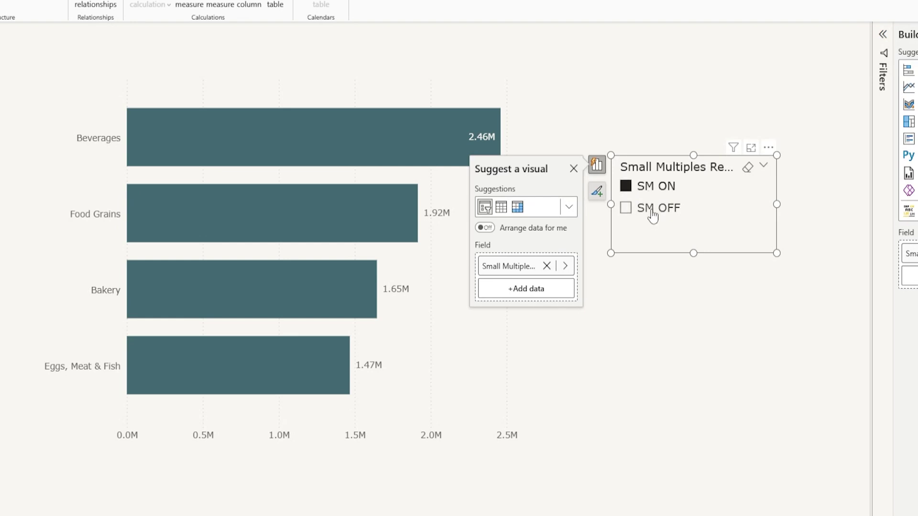
{"action": "left_click", "coordinate": [651, 214]}
{"action": "left_click", "coordinate": [645, 186]}
{"action": "left_click", "coordinate": [652, 214]}
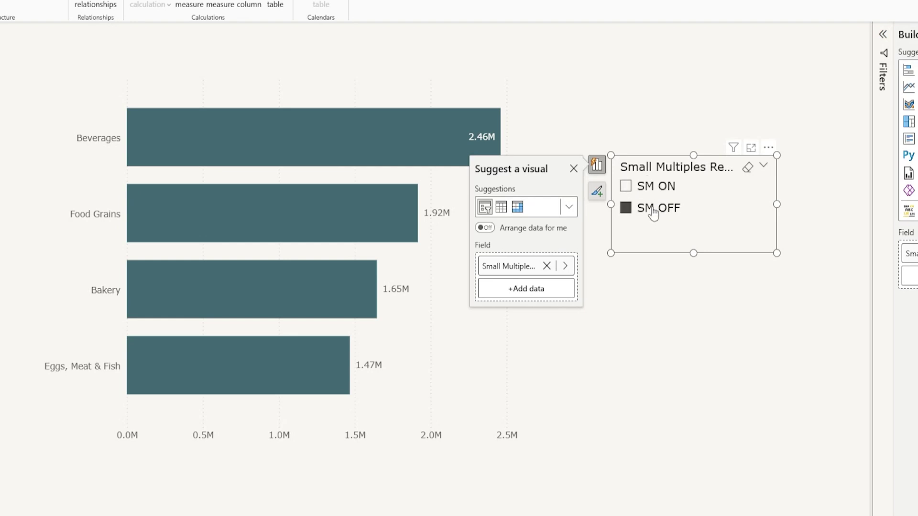
Step: Put Small Multiples Region in the bar chart's Small multiples well, then test SM ON and SM OFF
{"action": "left_click", "coordinate": [425, 300]}
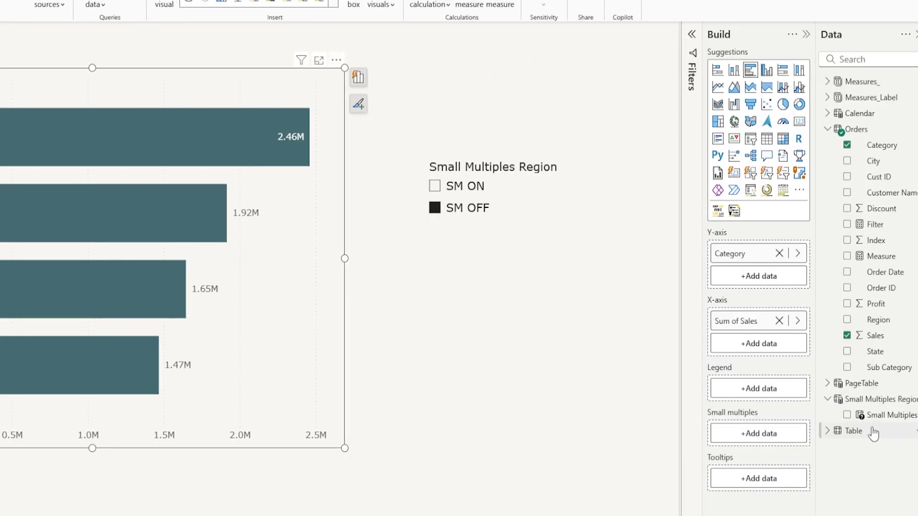
{"action": "left_click_drag", "start_coordinate": [879, 420], "coordinate": [748, 438]}
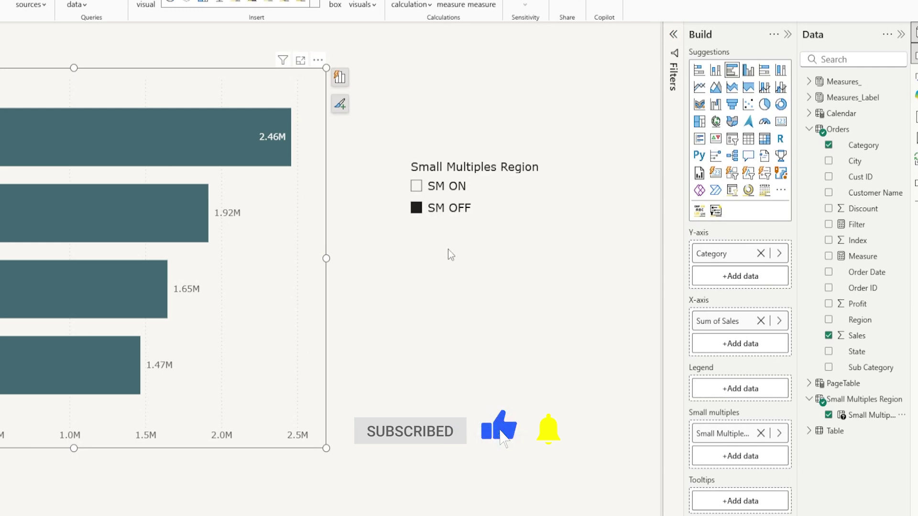
{"action": "mouse_move", "coordinate": [459, 207]}
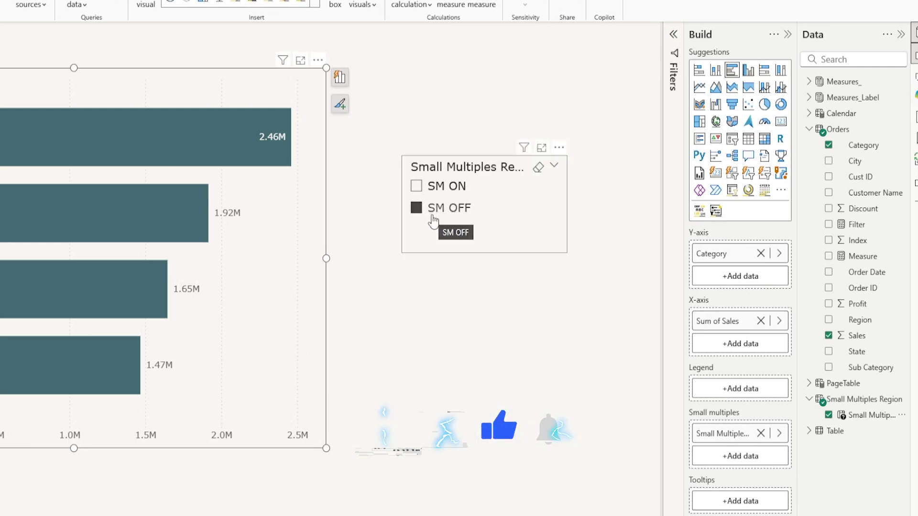
{"action": "left_click", "coordinate": [416, 189]}
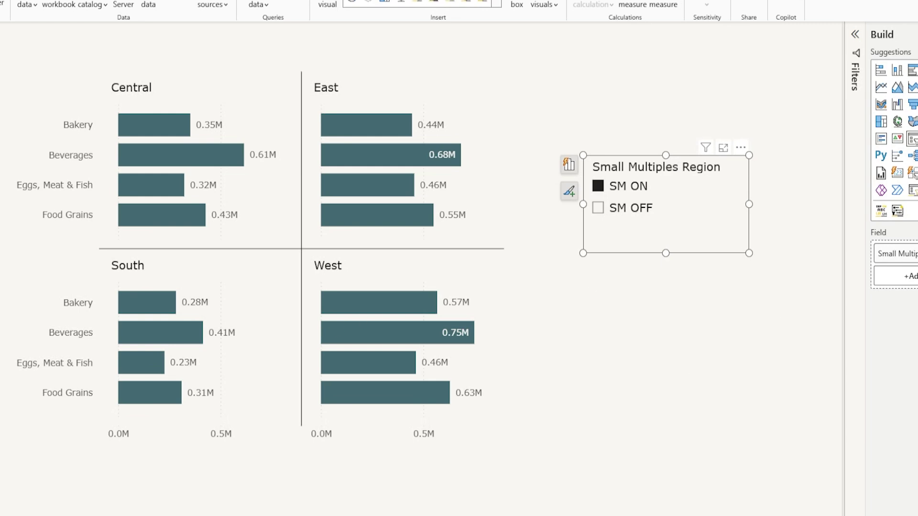
{"action": "left_click", "coordinate": [598, 208]}
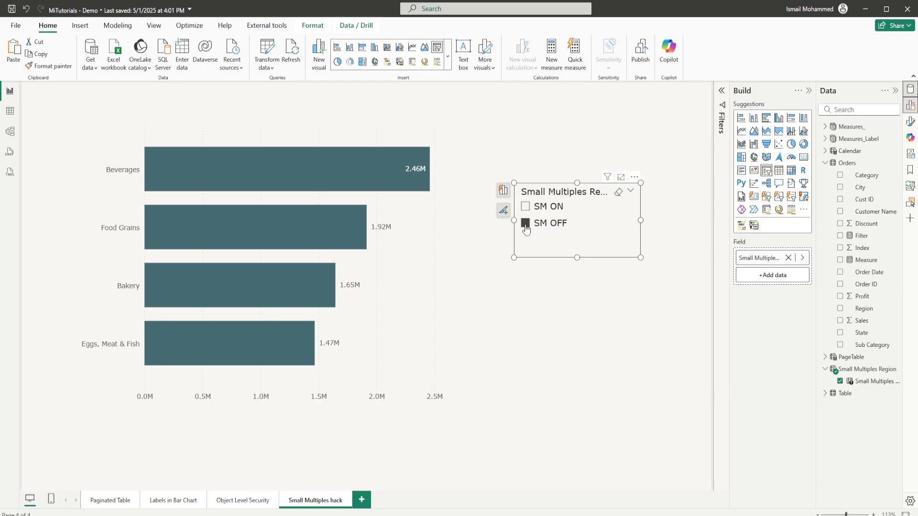
Step: Switch the slicer to SM OFF for one chart, then SM ON for four regional panels
{"action": "left_click", "coordinate": [895, 91]}
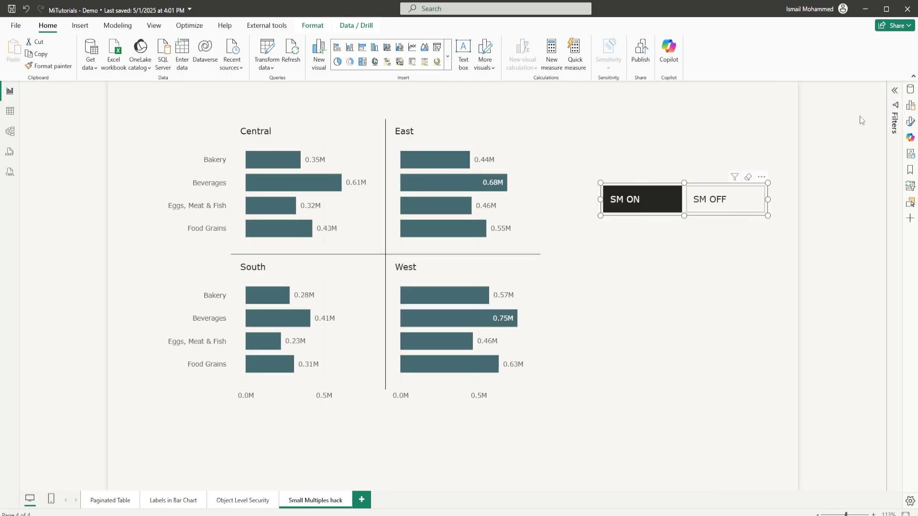
{"action": "left_click", "coordinate": [699, 211]}
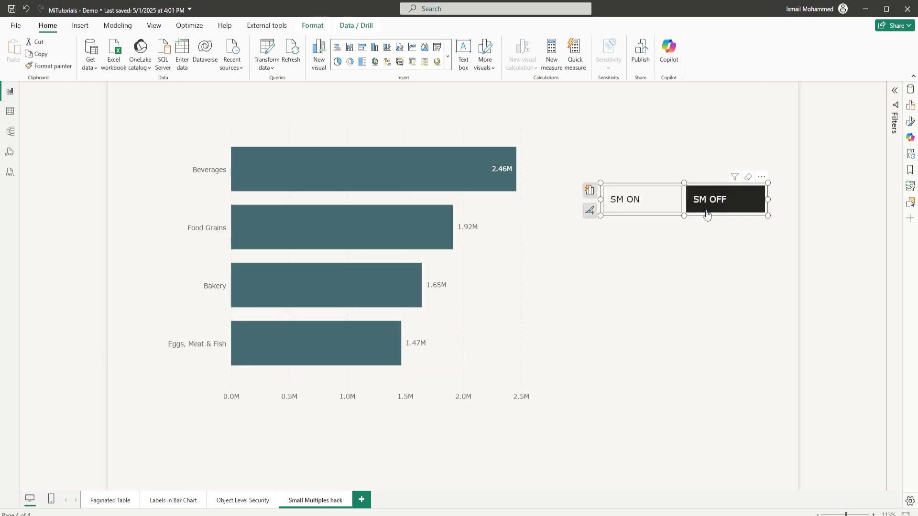
{"action": "left_click", "coordinate": [638, 207]}
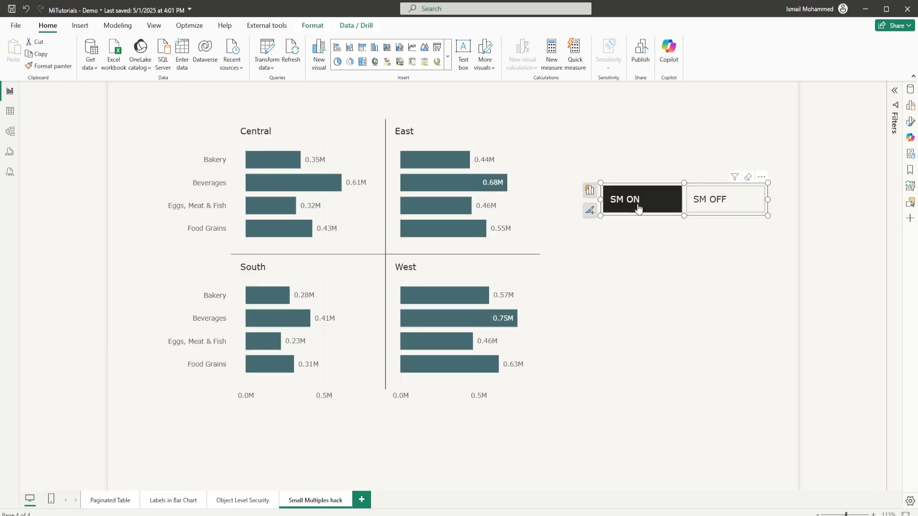